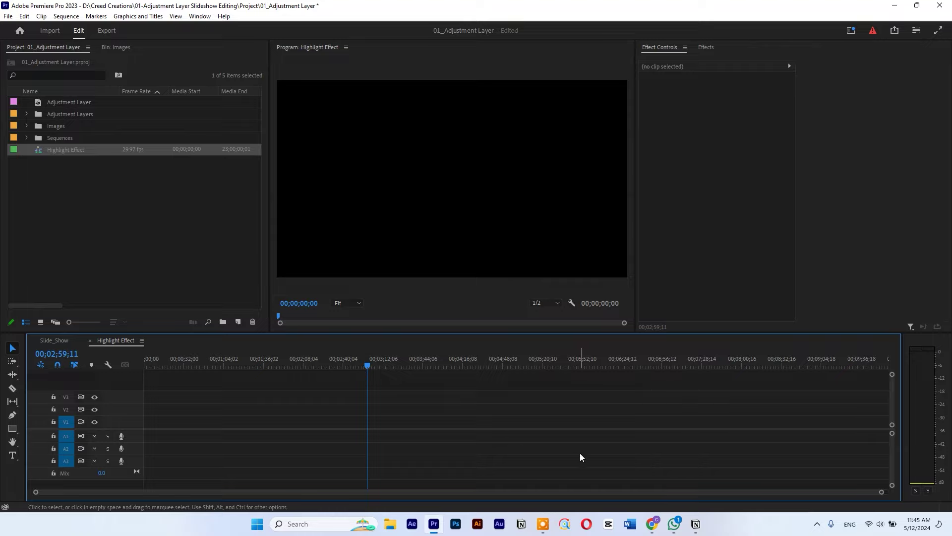
Step: Switch to the BBC article in Chrome, capture its header with the logo and navigation bar, and save it as Screenshot_15 in PNG format
key("alt+Tab")
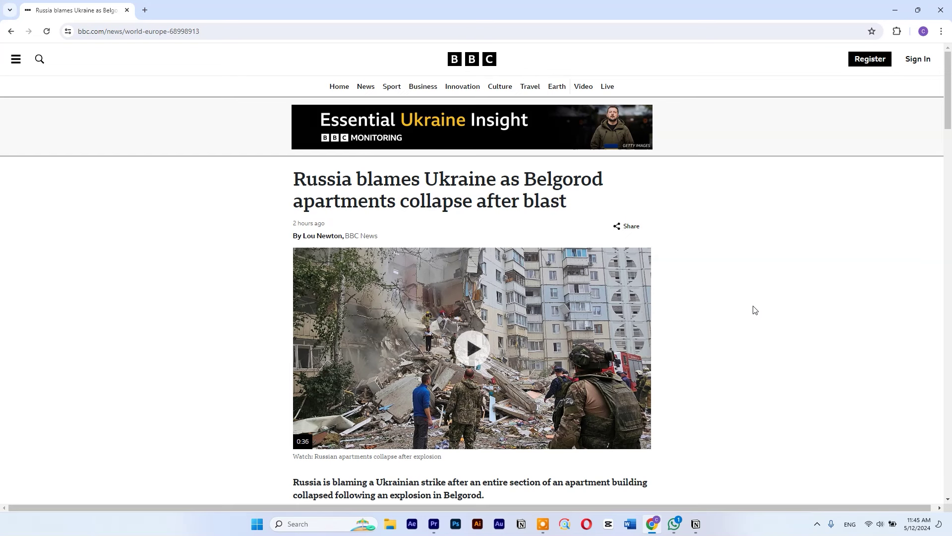
key("super+shift+s")
left_click_drag(286, 44, 647, 96)
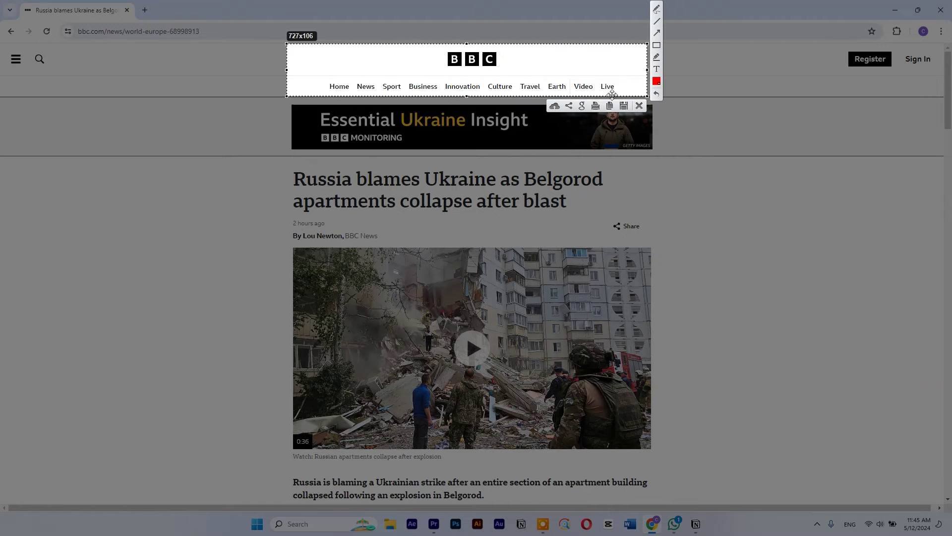
key("ctrl+s")
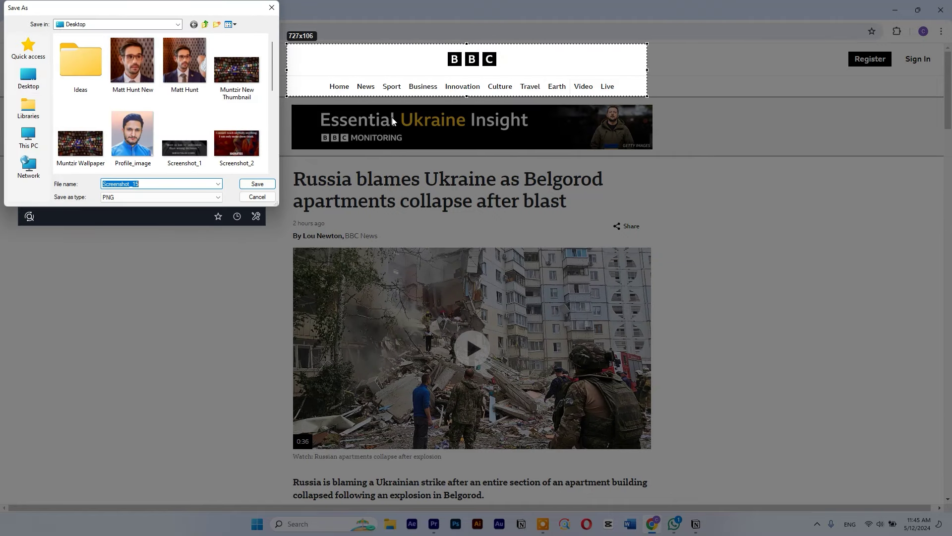
left_click(268, 183)
Step: Capture the article's headline and photo section as a second screenshot and save it
scroll(290, 176, "down", 1)
key("Print")
left_click_drag(289, 195, 661, 400)
key("ctrl+s")
left_click(268, 184)
Step: Capture the article's body paragraphs below the photo as another screenshot
scroll(222, 292, "down", 5)
key("Print")
left_click_drag(283, 176, 683, 421)
scroll(471, 298, "down", 2)
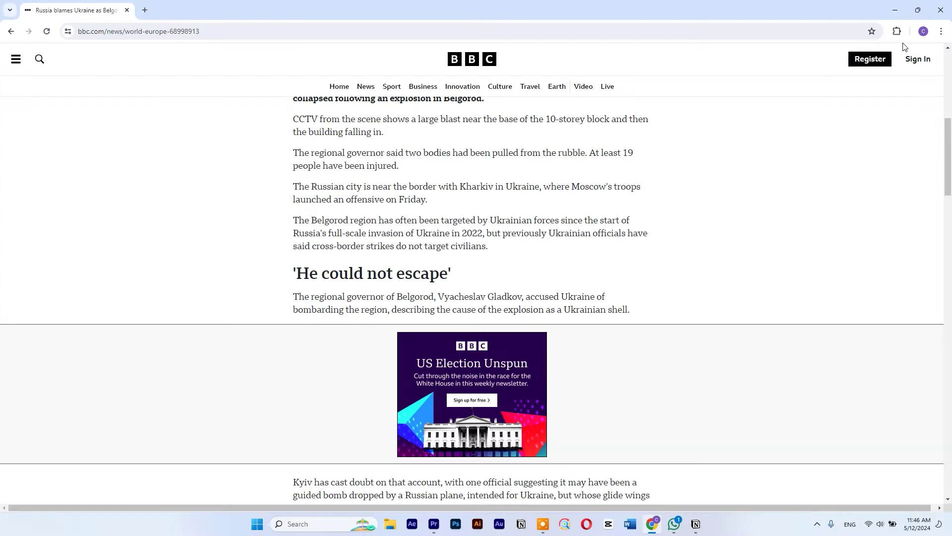
Step: Switch back to Premiere Pro and shift the Articles clip's position to about 953, 503
key("alt+Tab")
left_click(109, 217)
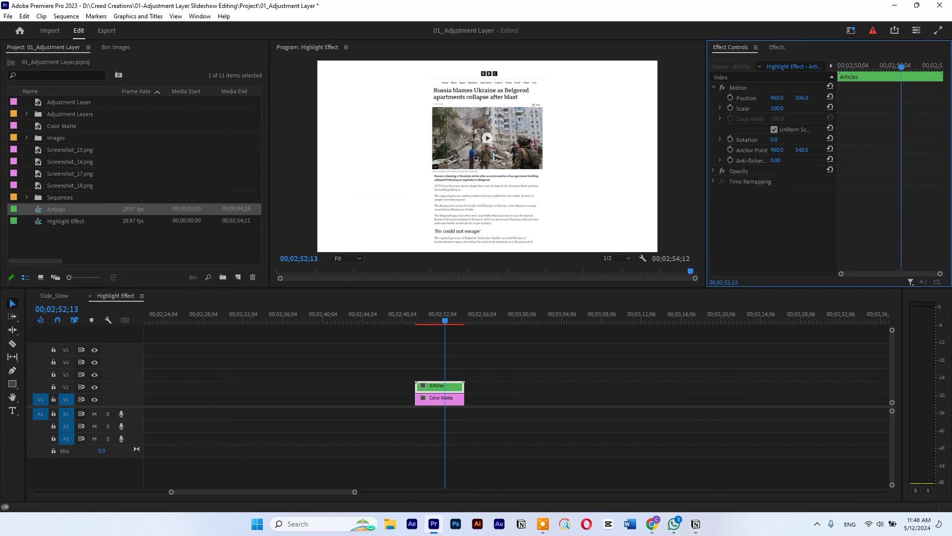
left_click_drag(777, 98, 773, 98)
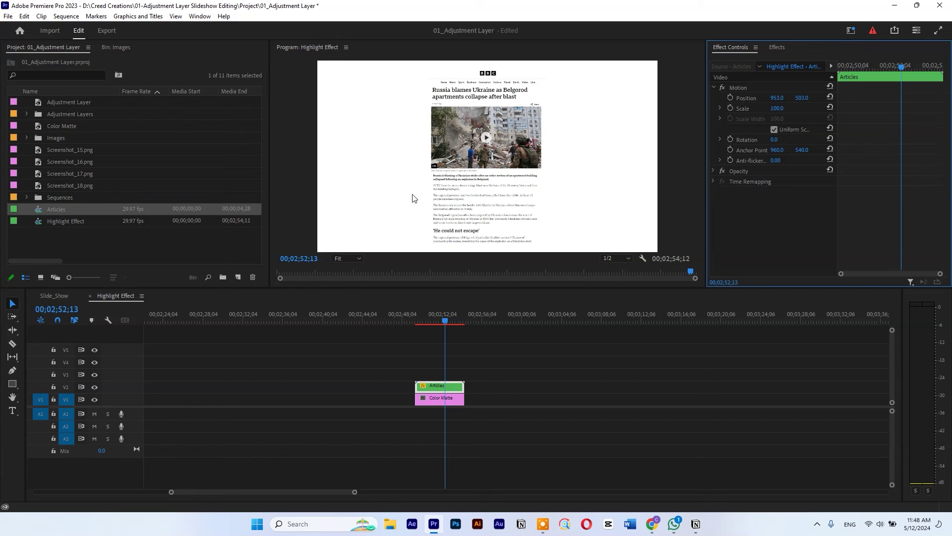
Step: Open the nested Articles sequence and enlarge the program preview while keeping all its video tracks in view
double_click(438, 389)
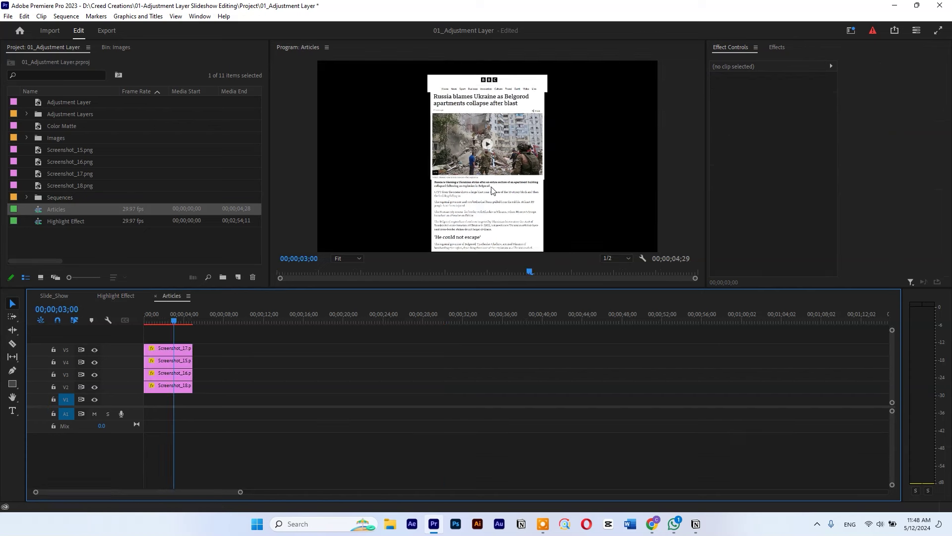
left_click_drag(342, 291, 342, 341)
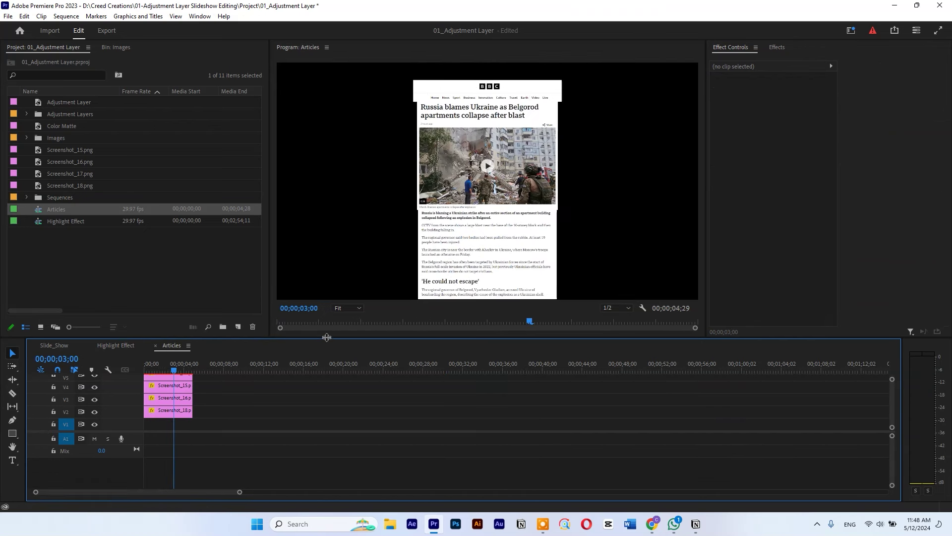
left_click_drag(128, 434, 127, 457)
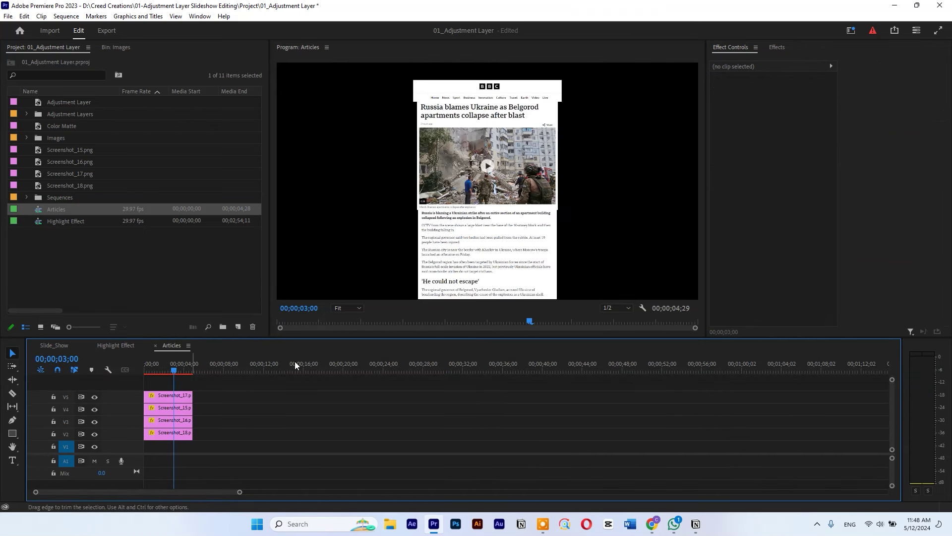
left_click_drag(705, 211, 747, 211)
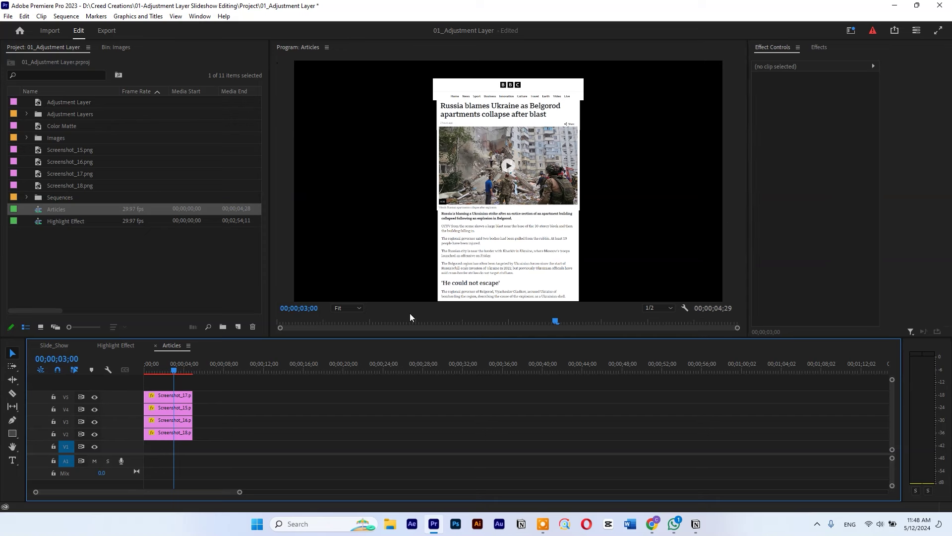
Step: At 100% preview zoom, draw a rectangle covering the first line of the bold paragraph below the photo
left_click(351, 309)
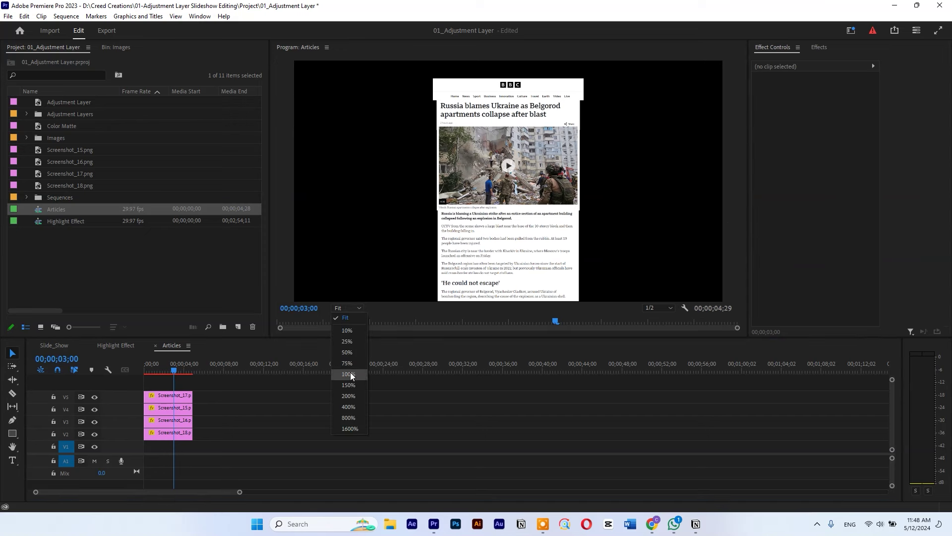
left_click(347, 363)
left_click(340, 309)
left_click(351, 374)
mouse_move(732, 192)
left_mouse_down()
mouse_move(739, 251)
mouse_move(744, 213)
left_mouse_up()
left_click(13, 433)
left_click_drag(359, 197, 654, 209)
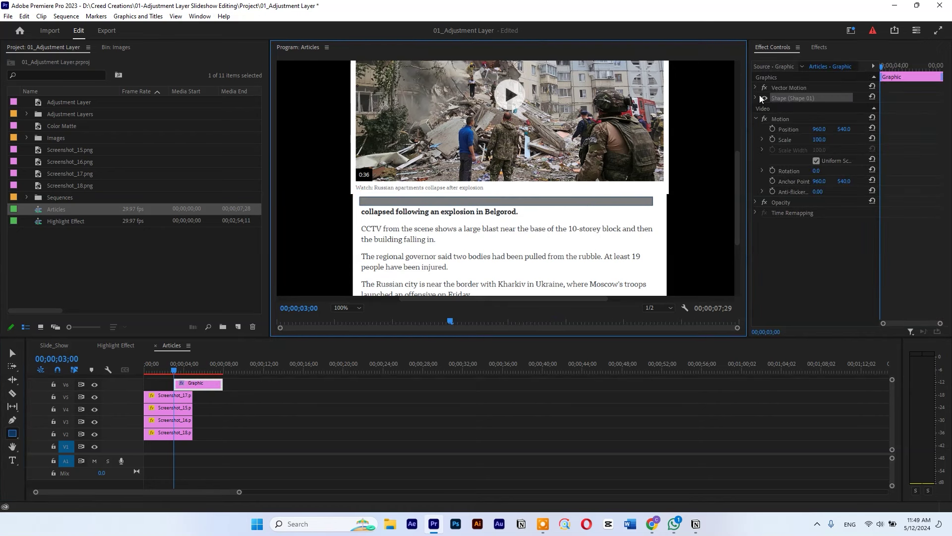
Step: Change the rectangle shape's fill color to yellow
left_click(757, 98)
left_click(798, 157)
left_click(756, 98)
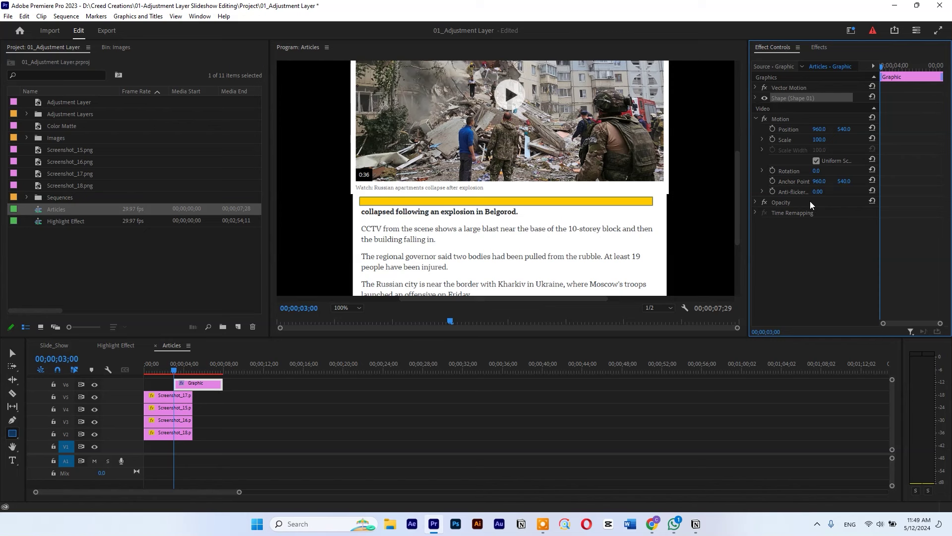
Step: Set the rectangle graphic's blend mode to Multiply and align its clip with the start of the screenshot clips
left_click(755, 202)
left_click(838, 233)
left_click(847, 272)
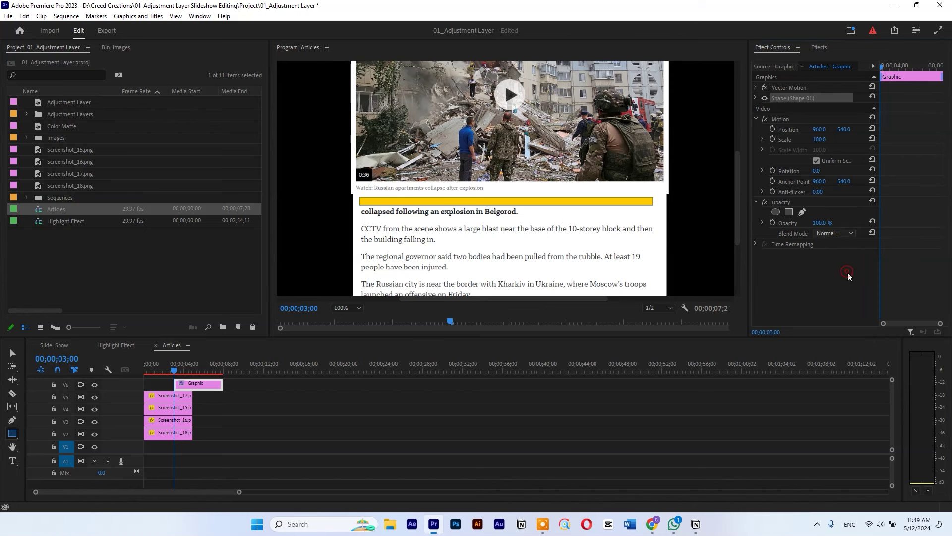
left_click_drag(191, 388, 161, 390)
Step: Move the graphic's anchor point to the left edge of the yellow highlight, at 659, 687
left_click(802, 181)
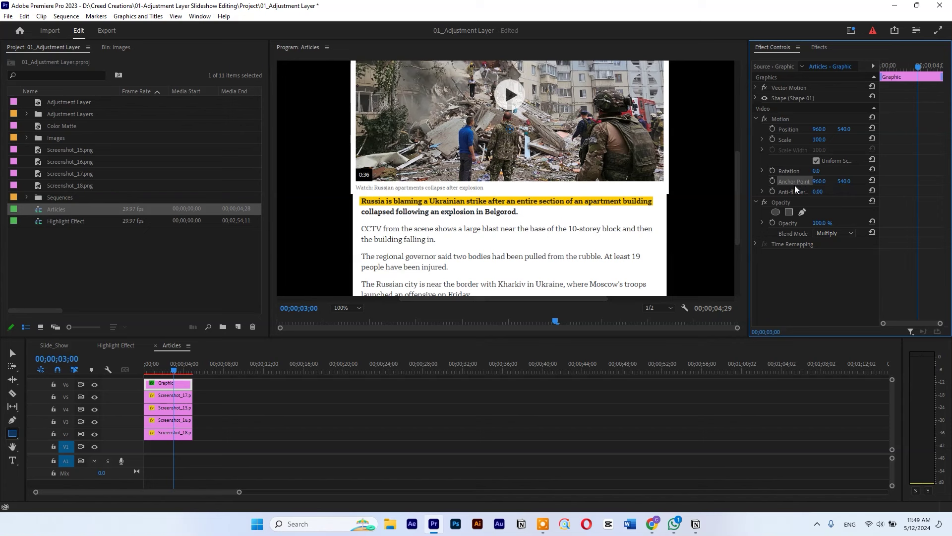
left_click(498, 161)
left_click_drag(497, 161, 361, 203)
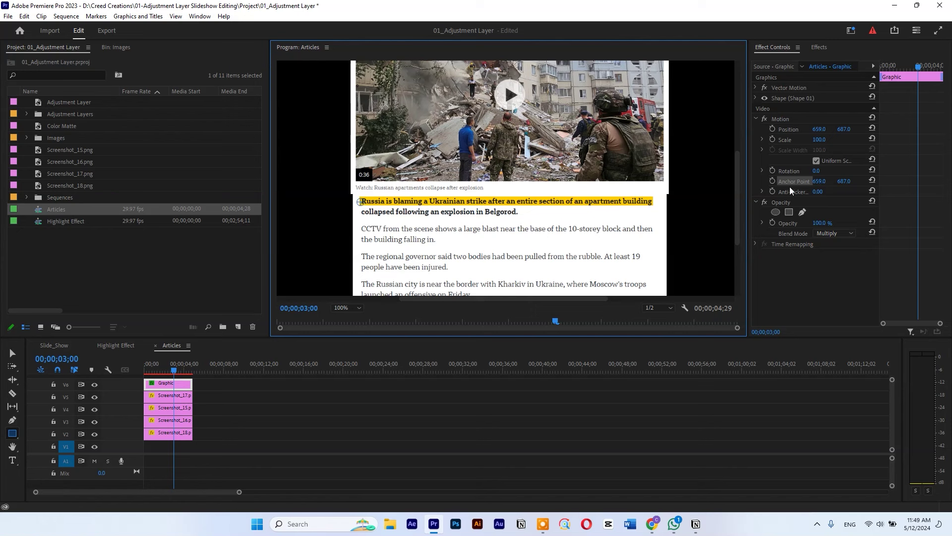
Step: Turn off uniform scaling for the highlight graphic so its width scales independently of its height
left_click(805, 143)
mouse_move(820, 140)
left_mouse_down()
mouse_move(799, 139)
mouse_move(819, 140)
left_mouse_up()
left_click(816, 160)
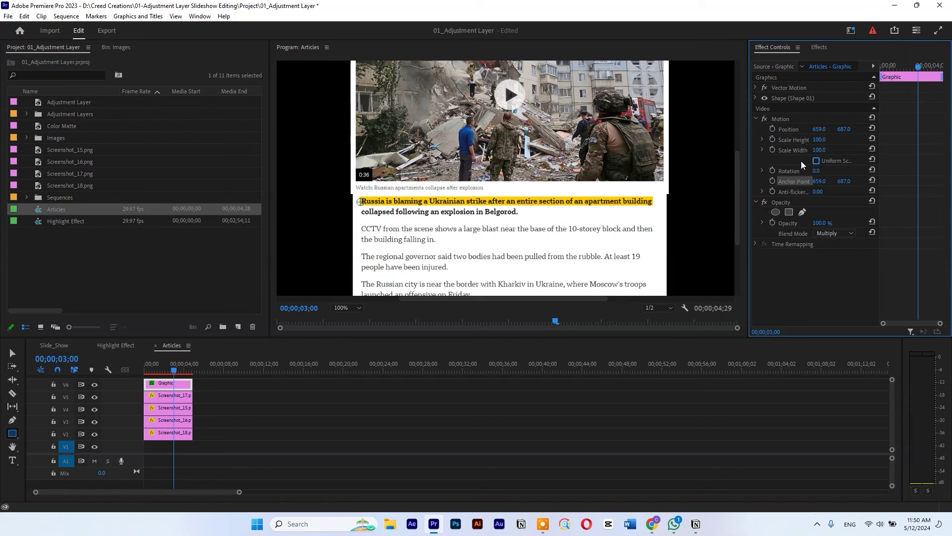
Step: Try a Scale Width of 23 on the highlight graphic, then undo the change
left_click(818, 150)
type("23")
key("Return")
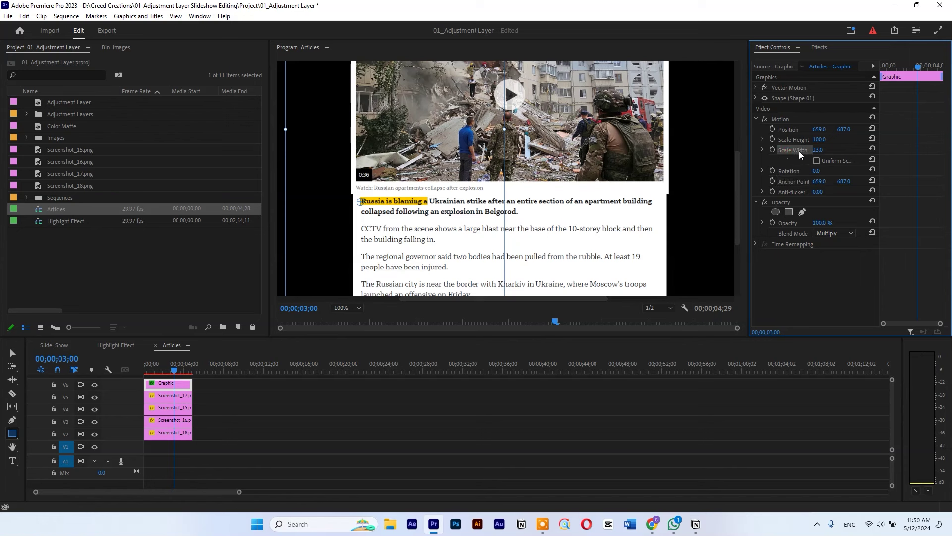
left_click(173, 367)
key("ctrl+z")
Step: Keyframe the highlight's Scale Width so it grows from the sequence start to 100 at about four seconds
left_click(187, 368)
left_click_drag(189, 368, 151, 365)
left_click(772, 150)
left_click(819, 149)
type("20")
key("Return")
Step: Save the project and play the sequence from its start to check the highlight animation
key("ctrl+s")
key("Home")
key("space")
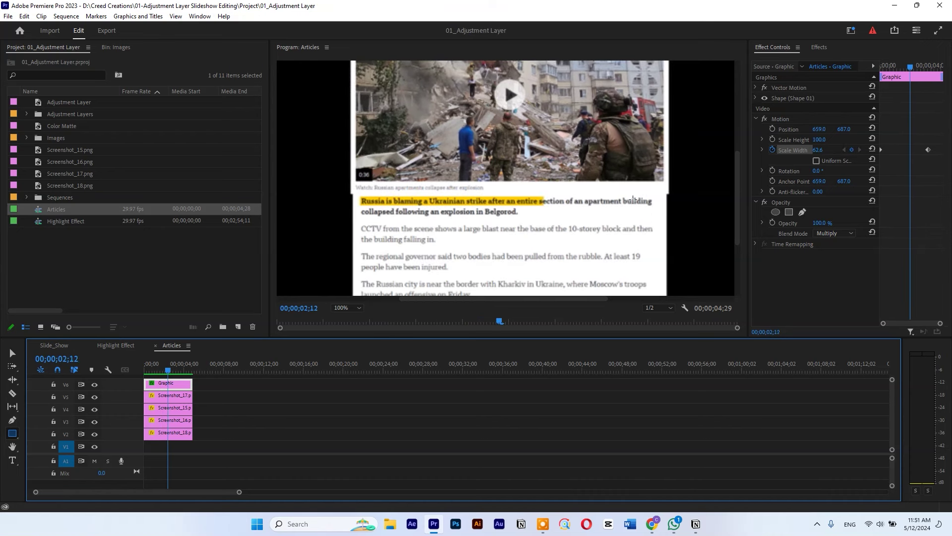
key("space")
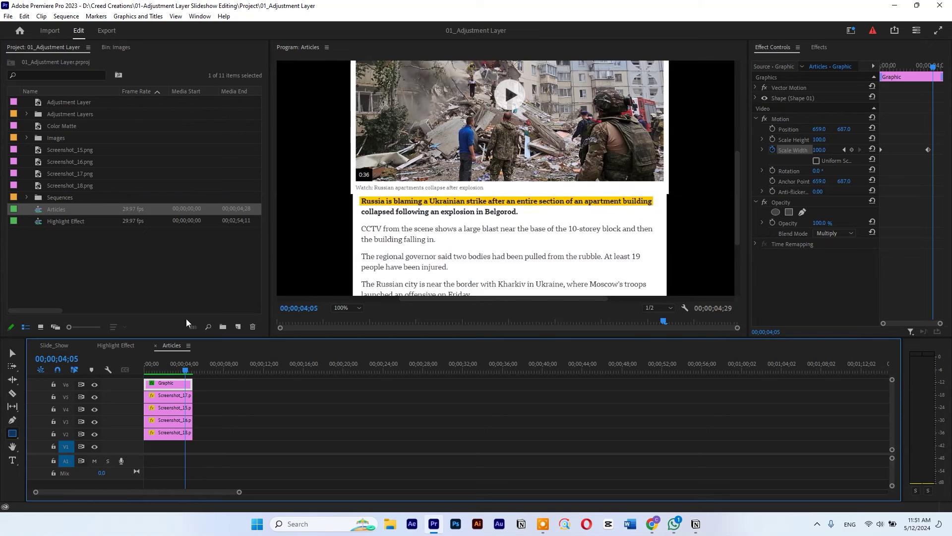
left_click(870, 161)
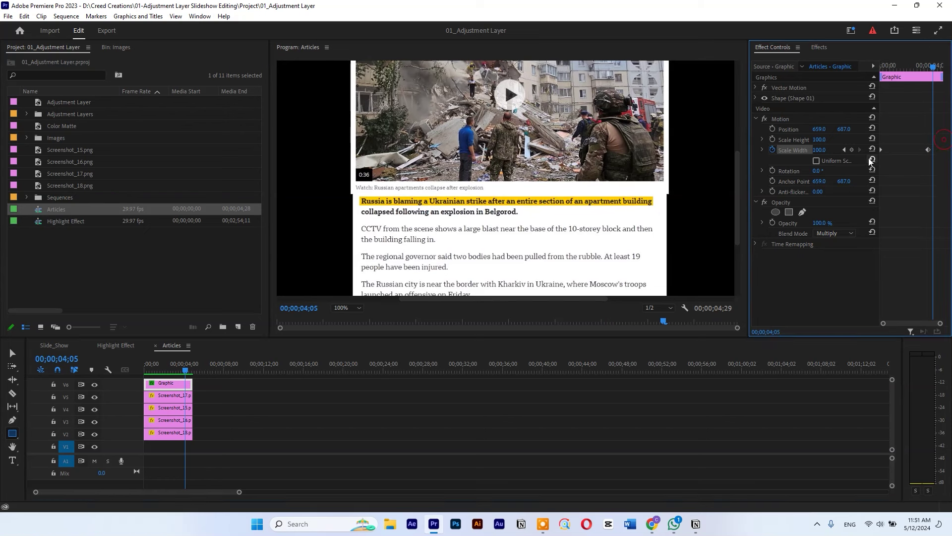